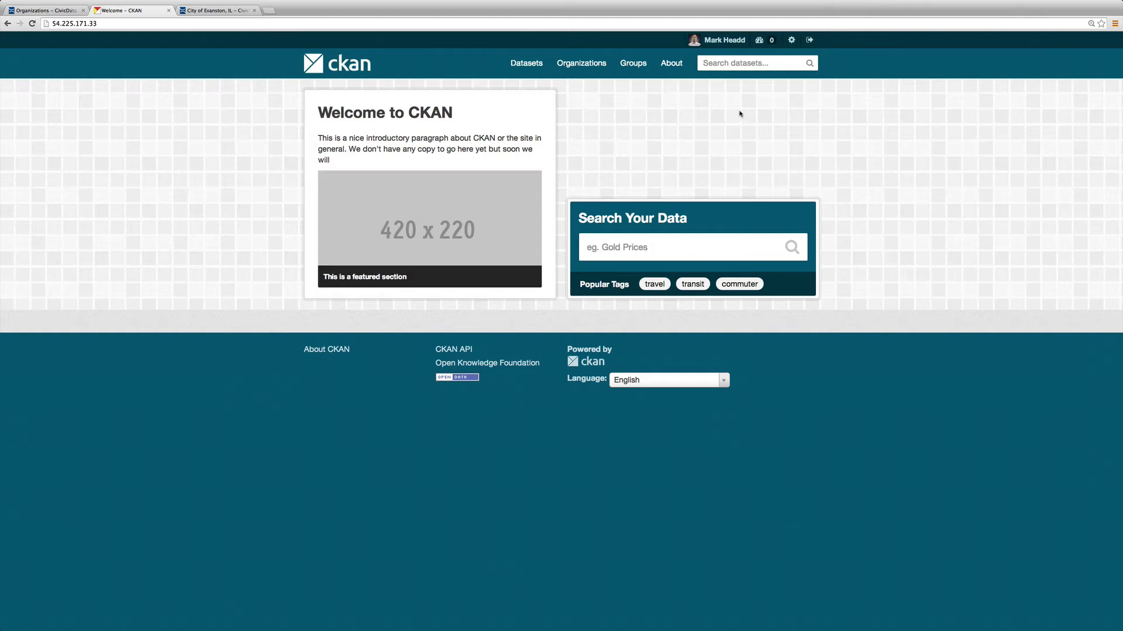
# Start a new CKAN dataset, and copy the City of Evanston, IL-LIVES_VIOLATIONS name from its dataset page on CivicData
pyautogui.click(532, 69)
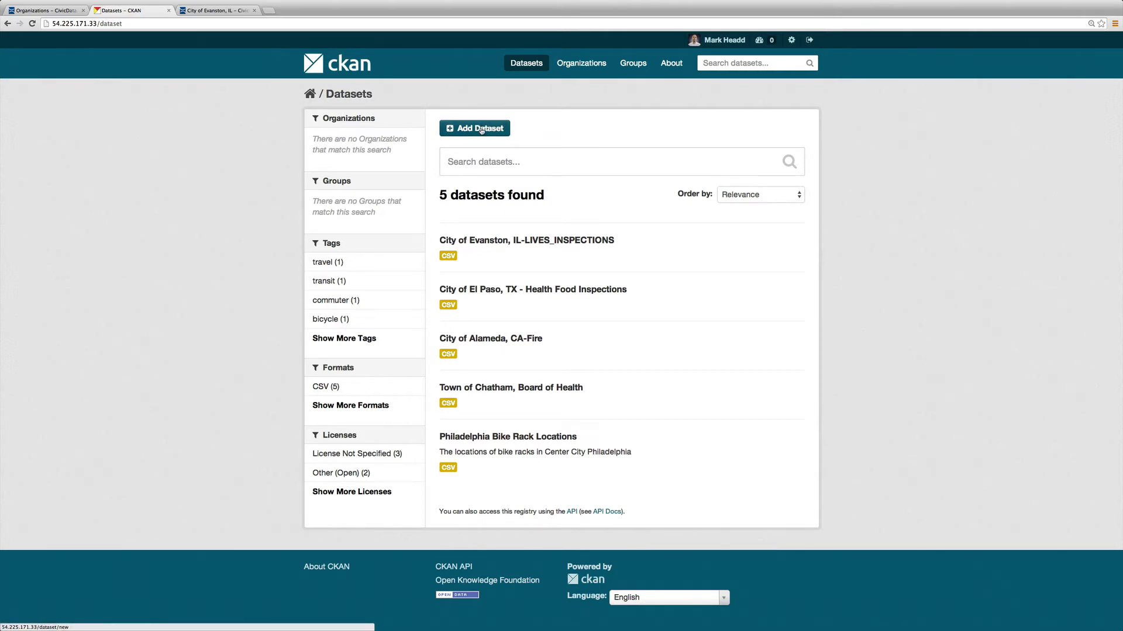
pyautogui.click(481, 129)
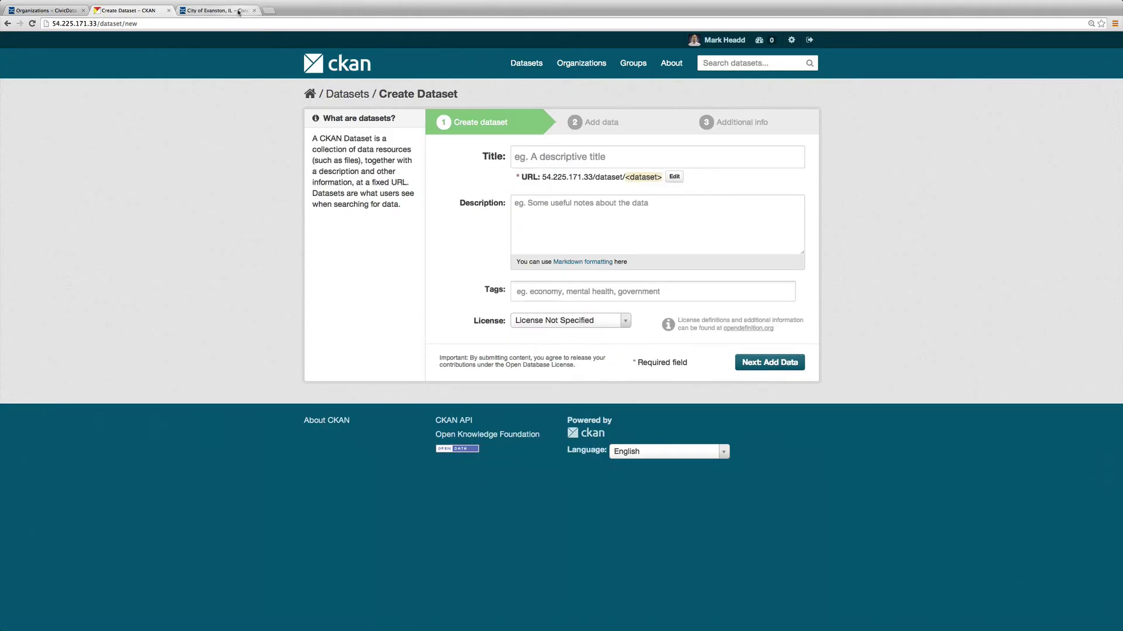
pyautogui.click(217, 11)
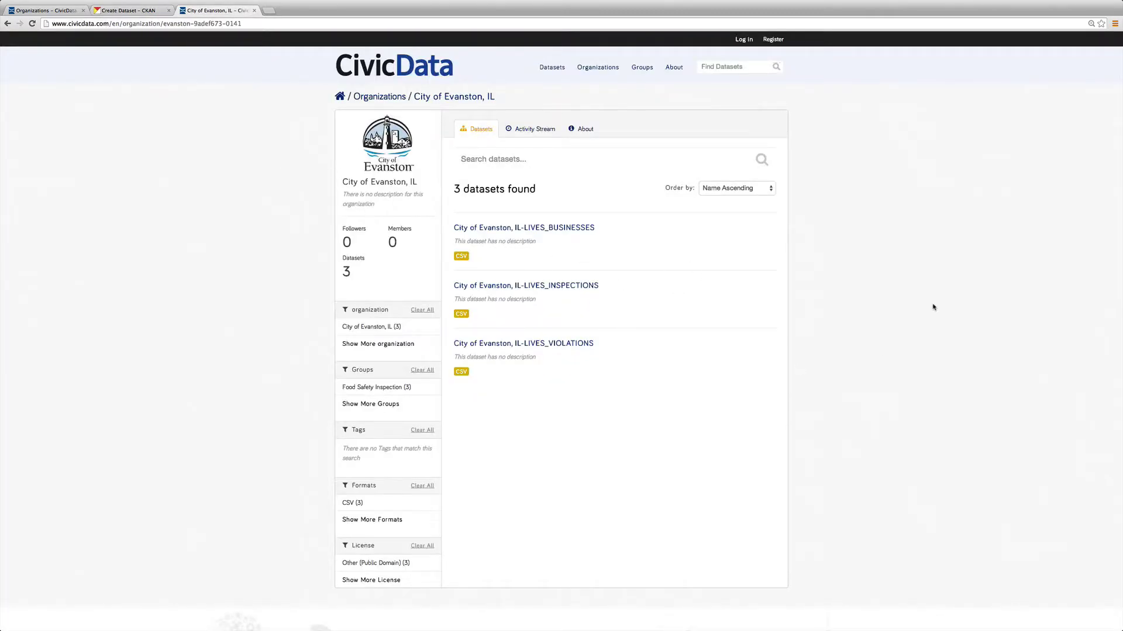
pyautogui.click(576, 348)
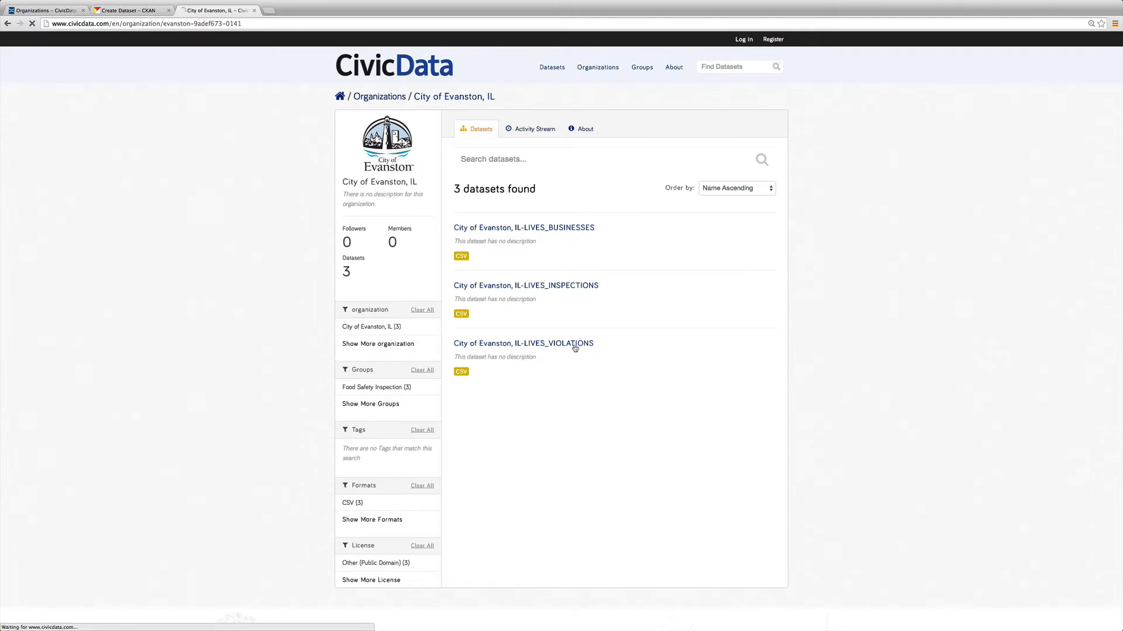
pyautogui.moveTo(604, 208); pyautogui.dragTo(479, 206)
pyautogui.press('super+c')
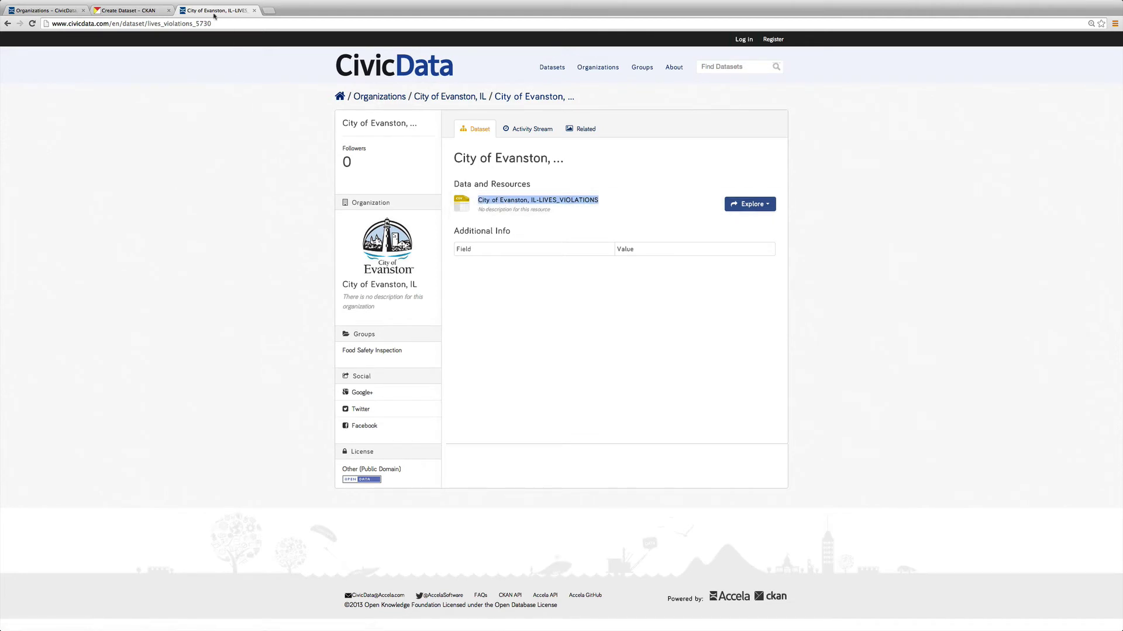
# Title the new CKAN dataset "City of Evanston, IL-LIVES_VIOLATIONS" and continue to adding data
pyautogui.click(117, 11)
pyautogui.click(533, 157)
pyautogui.press('super+v')
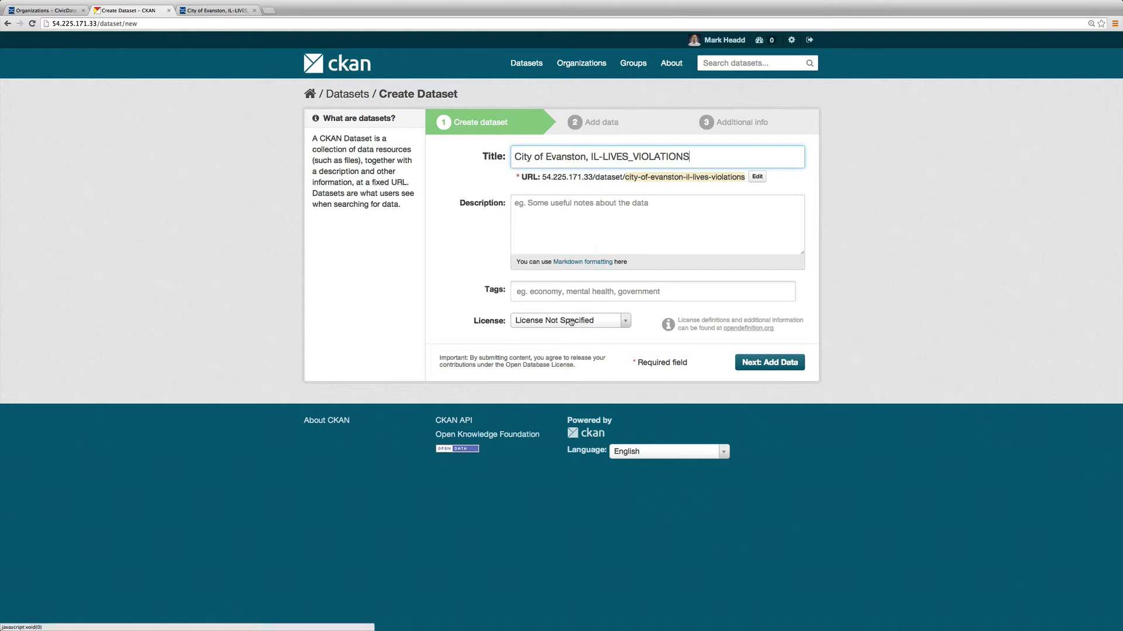
pyautogui.click(759, 365)
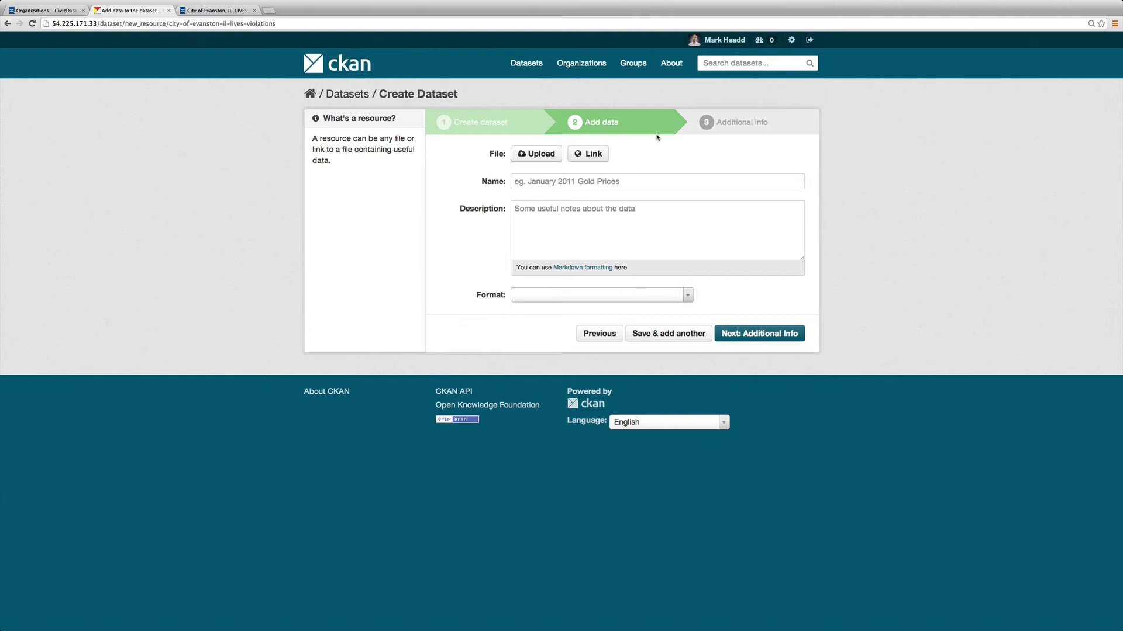
# Download the CivicData violations resource by replacing the address path between the domain and the resource ID with datastore/dump/
pyautogui.click(216, 11)
pyautogui.click(535, 200)
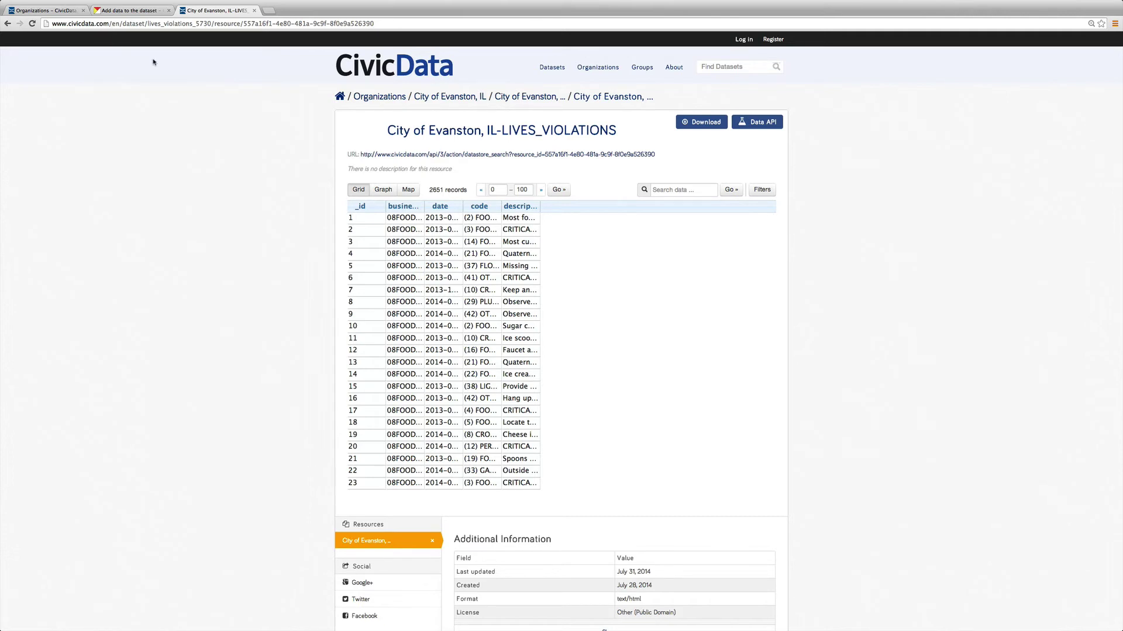
pyautogui.click(112, 23)
pyautogui.click(112, 23)
pyautogui.moveTo(112, 23); pyautogui.dragTo(244, 26)
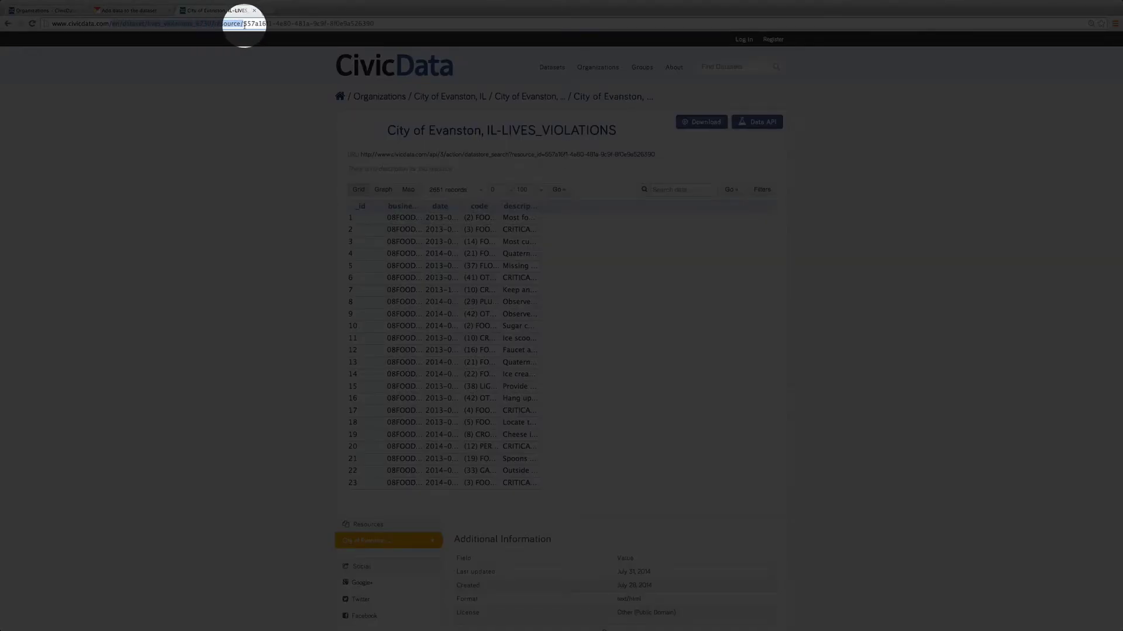
pyautogui.write('datastore/')
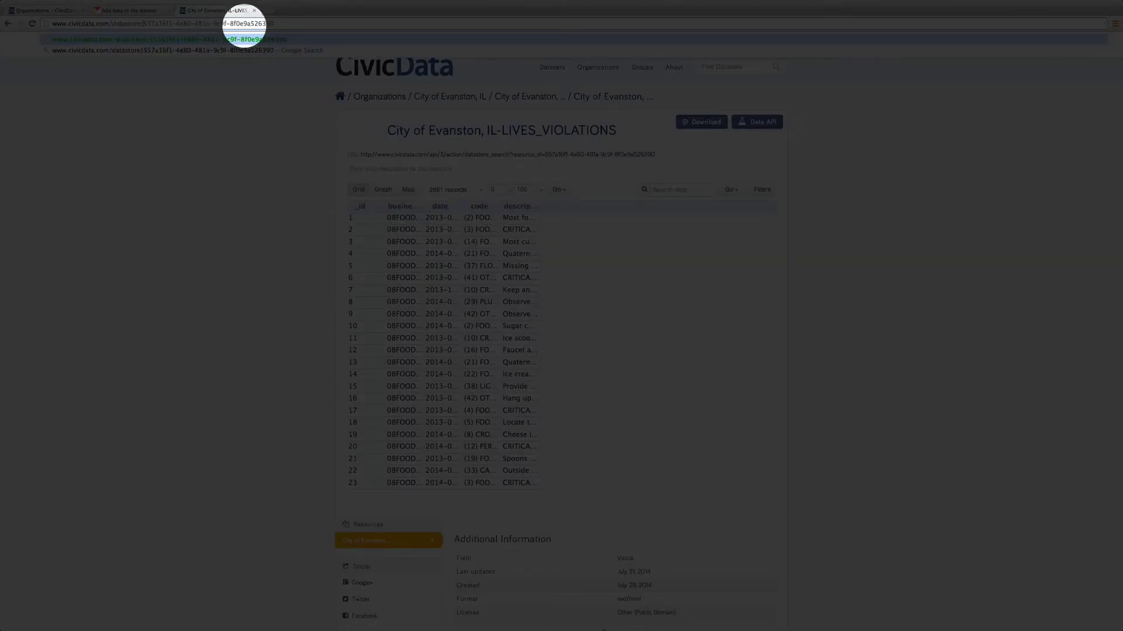
pyautogui.write('dump')
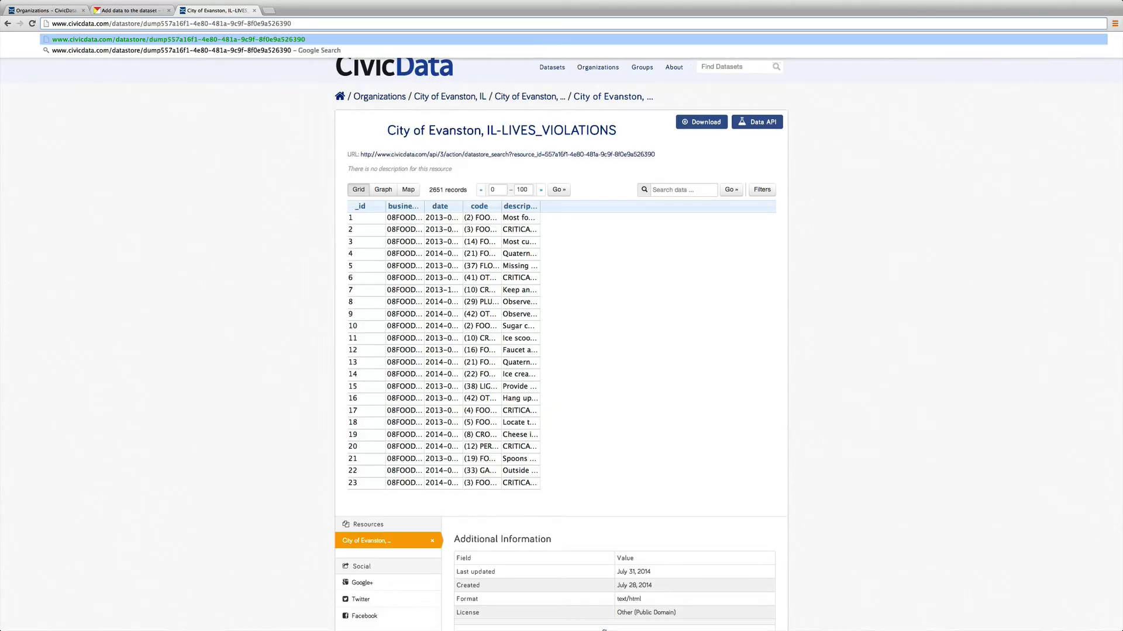
pyautogui.write('/')
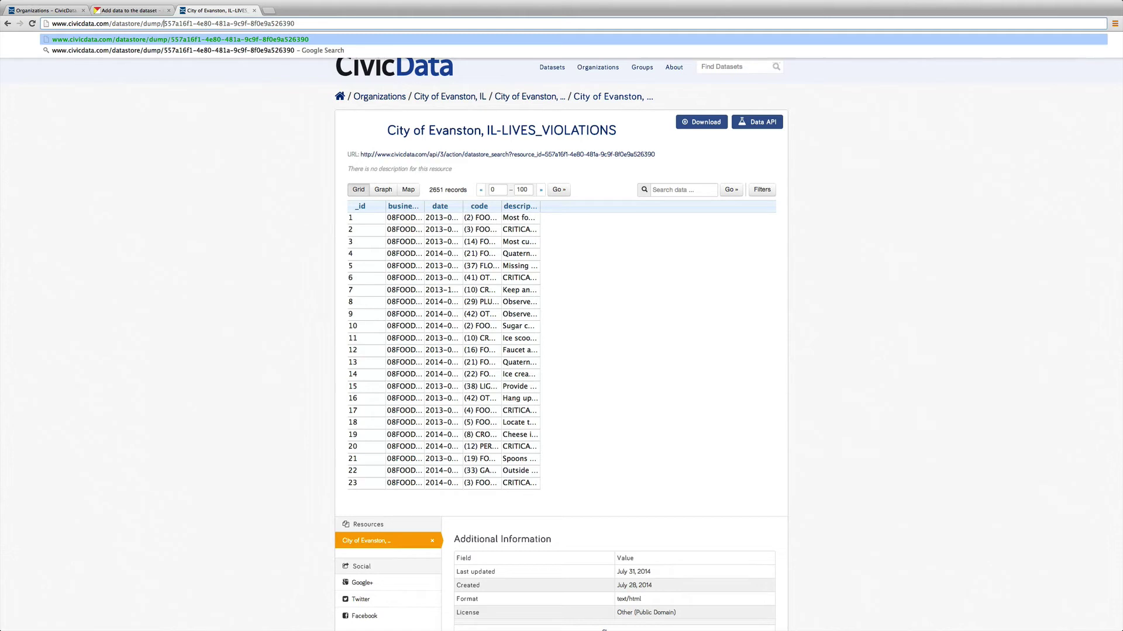
pyautogui.press('super+a')
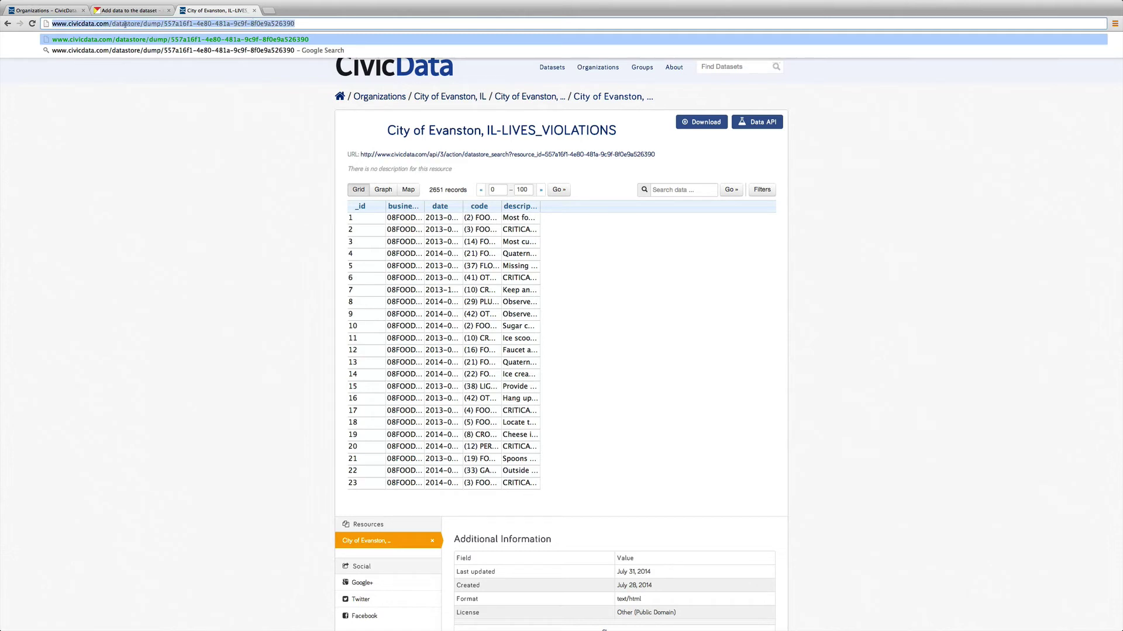
pyautogui.click(324, 23)
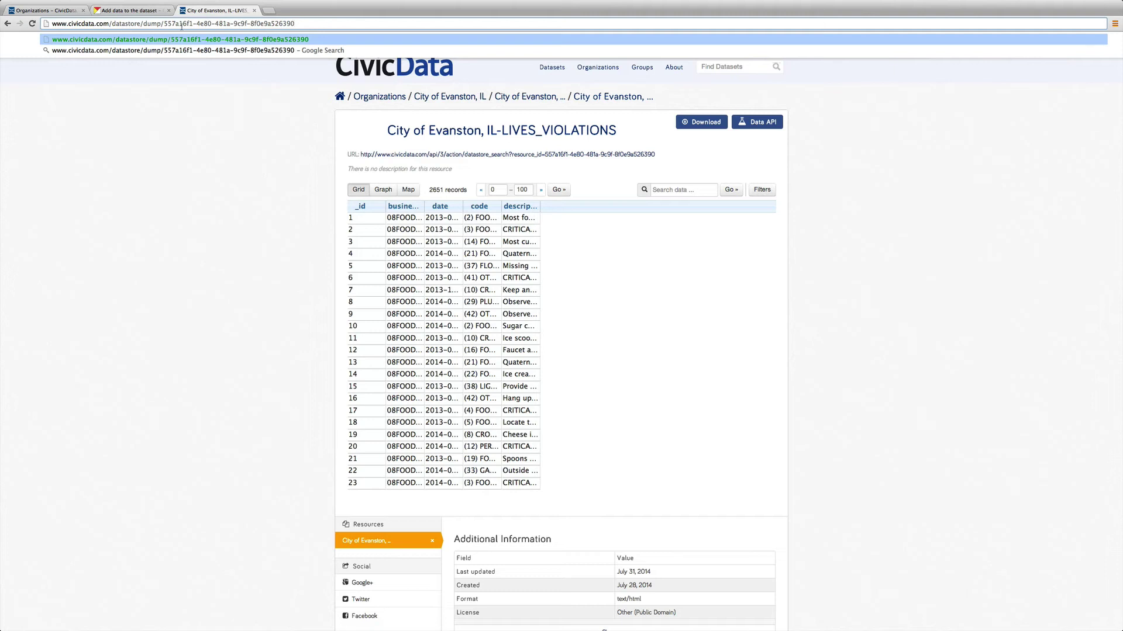
pyautogui.press('Return')
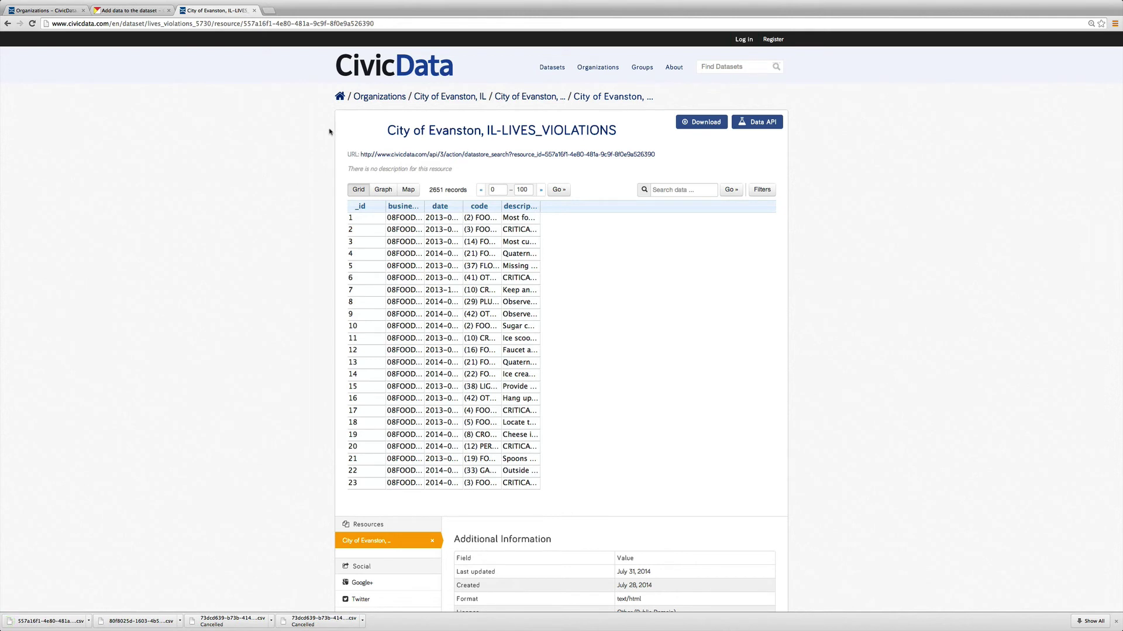
# Set the new CKAN resource to use a link and paste the copied text as its URL
pyautogui.click(142, 11)
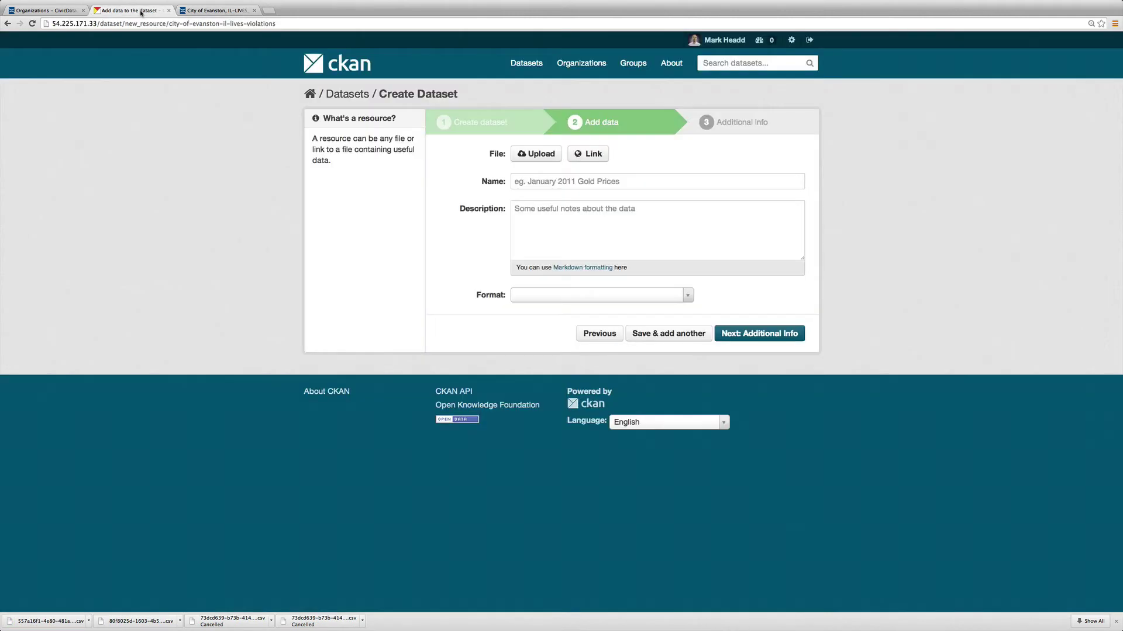
pyautogui.click(588, 154)
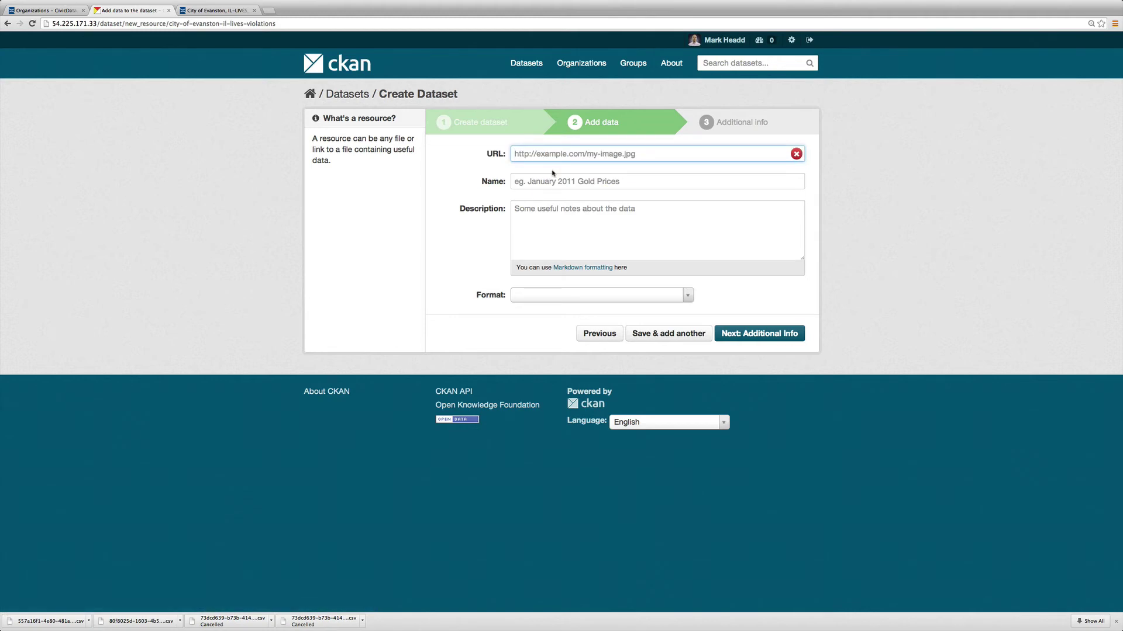
pyautogui.press('super+v')
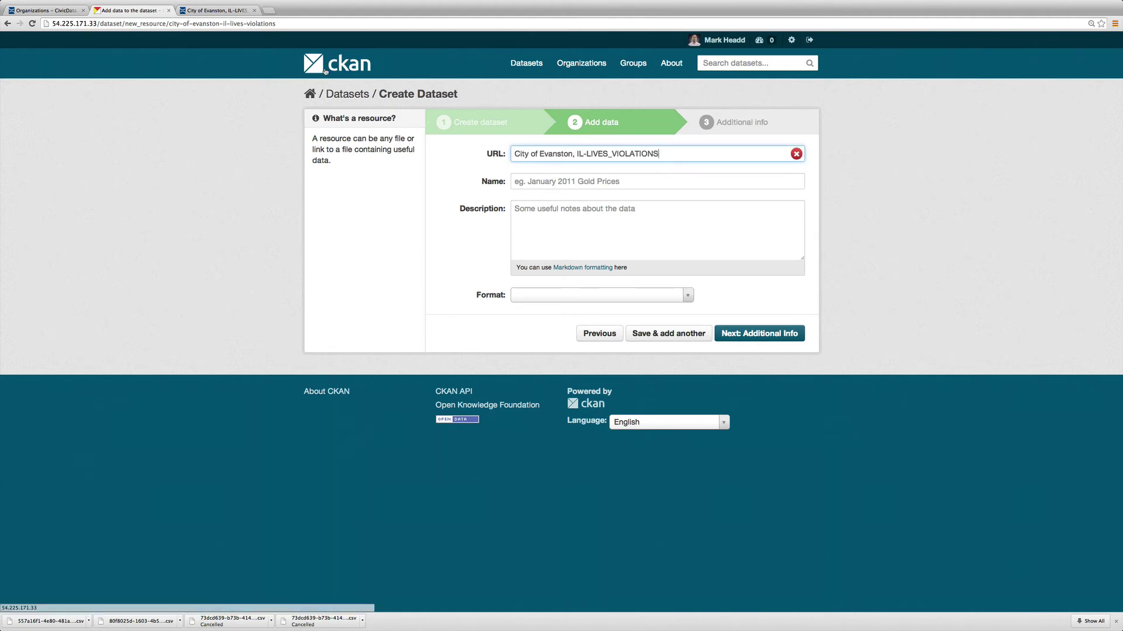
pyautogui.click(211, 10)
pyautogui.click(210, 23)
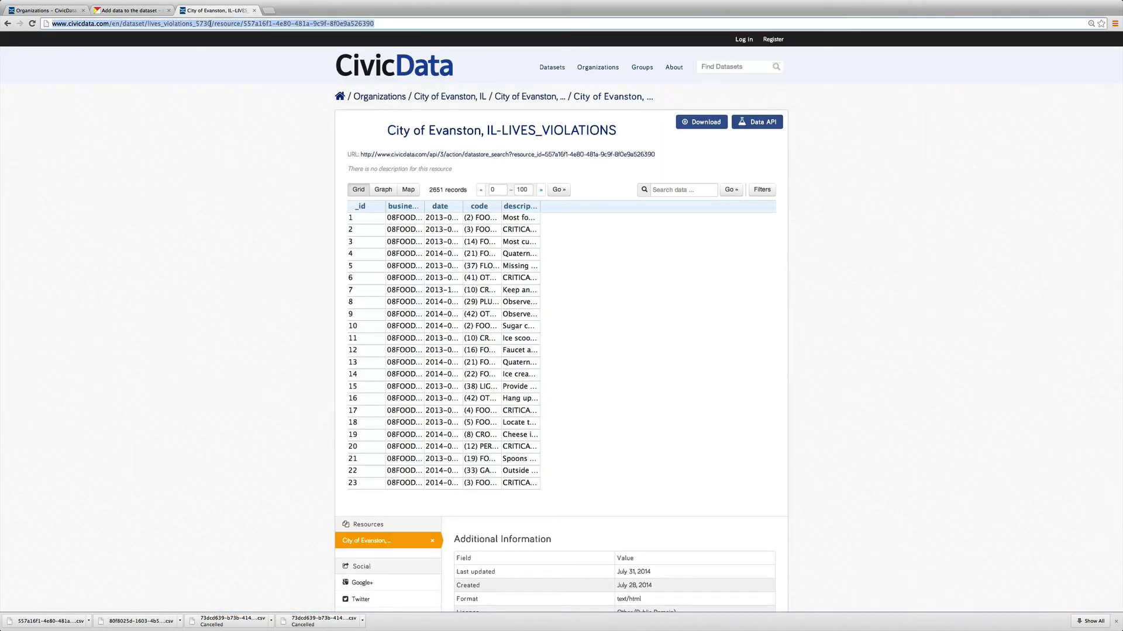
pyautogui.click(188, 25)
pyautogui.moveTo(112, 23); pyautogui.dragTo(246, 24)
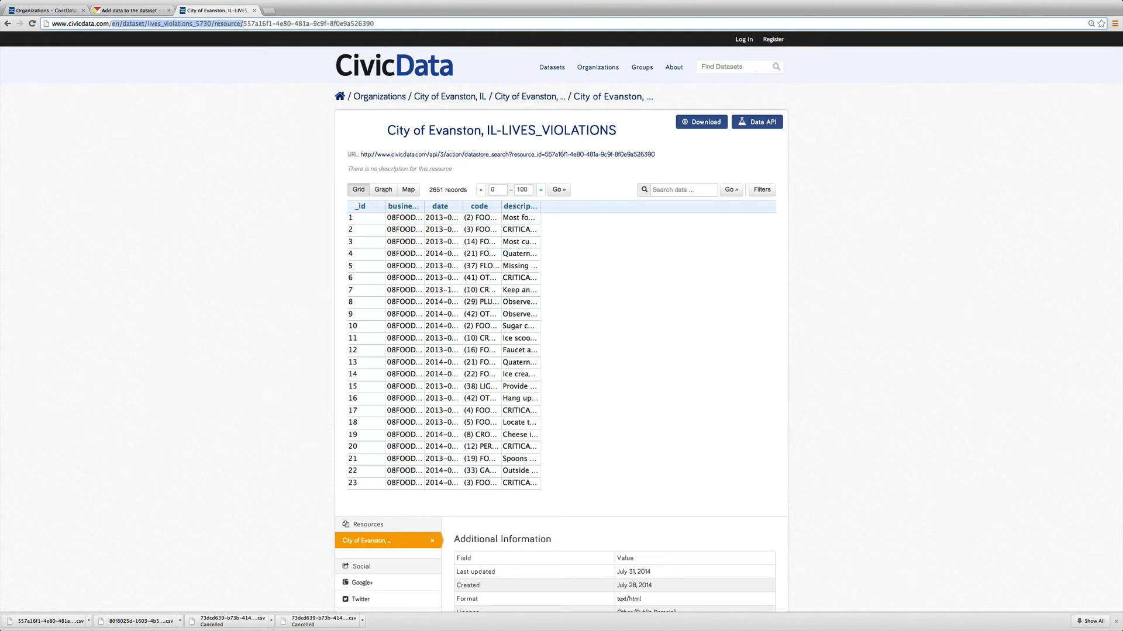
pyautogui.write('datastore/dum')
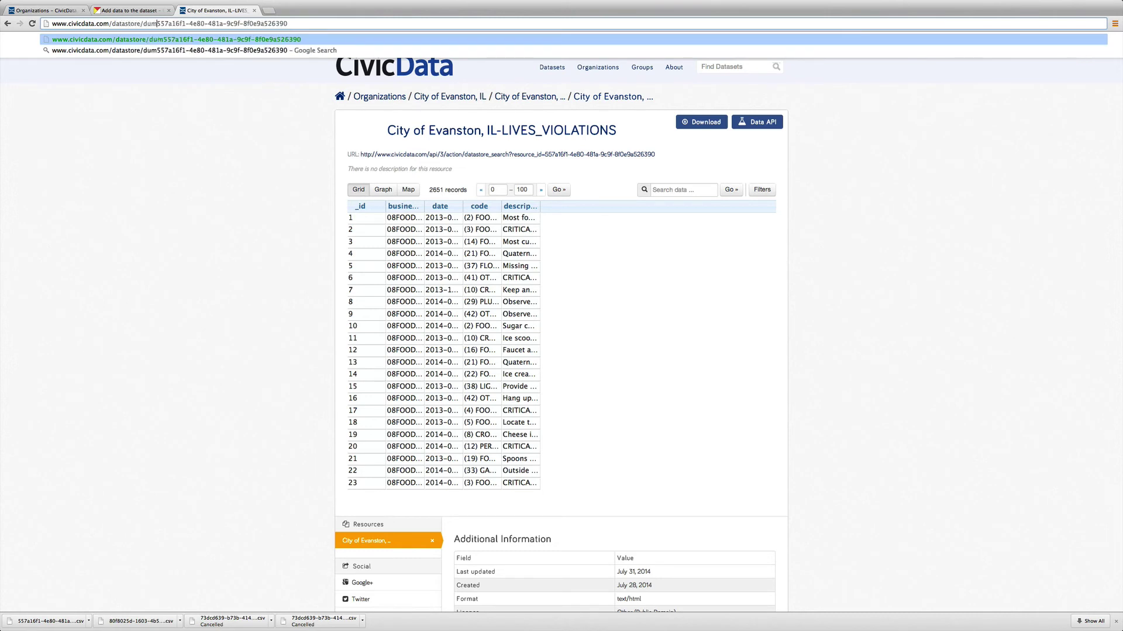
pyautogui.write('p/')
pyautogui.press('super+a')
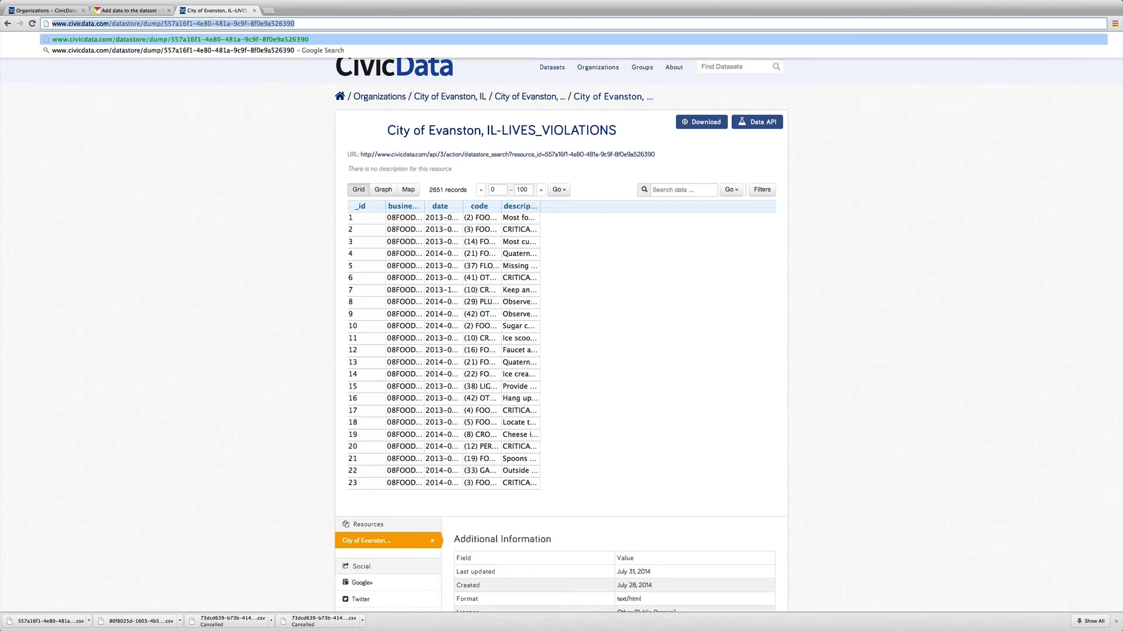
# Replace the CKAN resource's URL with the copied CivicData datastore dump address
pyautogui.click(128, 10)
pyautogui.press('super+v')
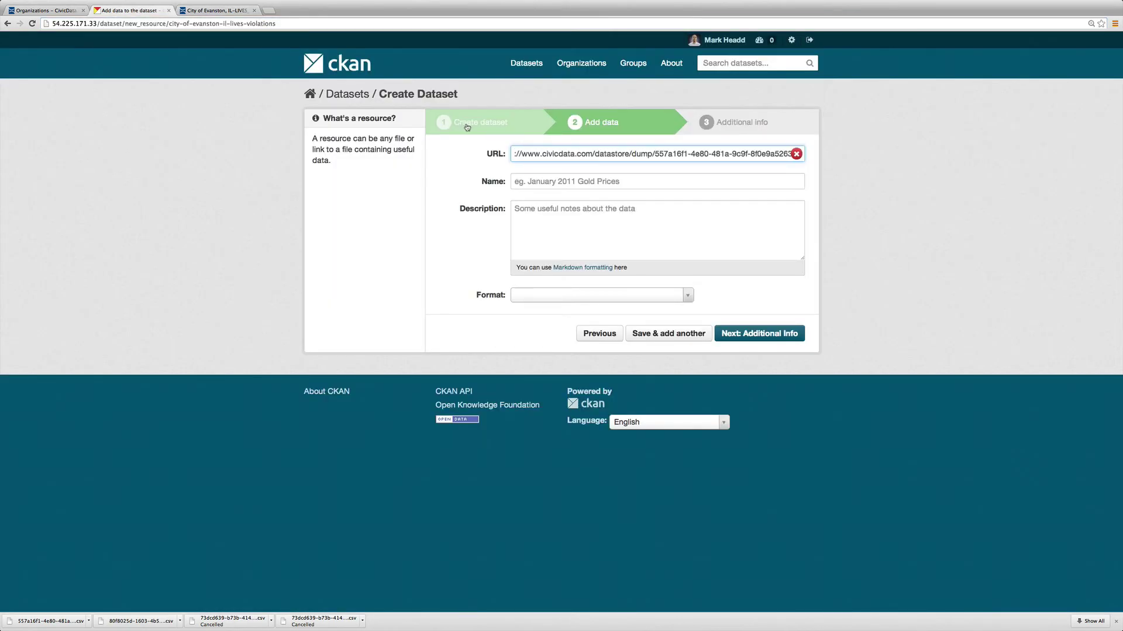
pyautogui.press('Tab')
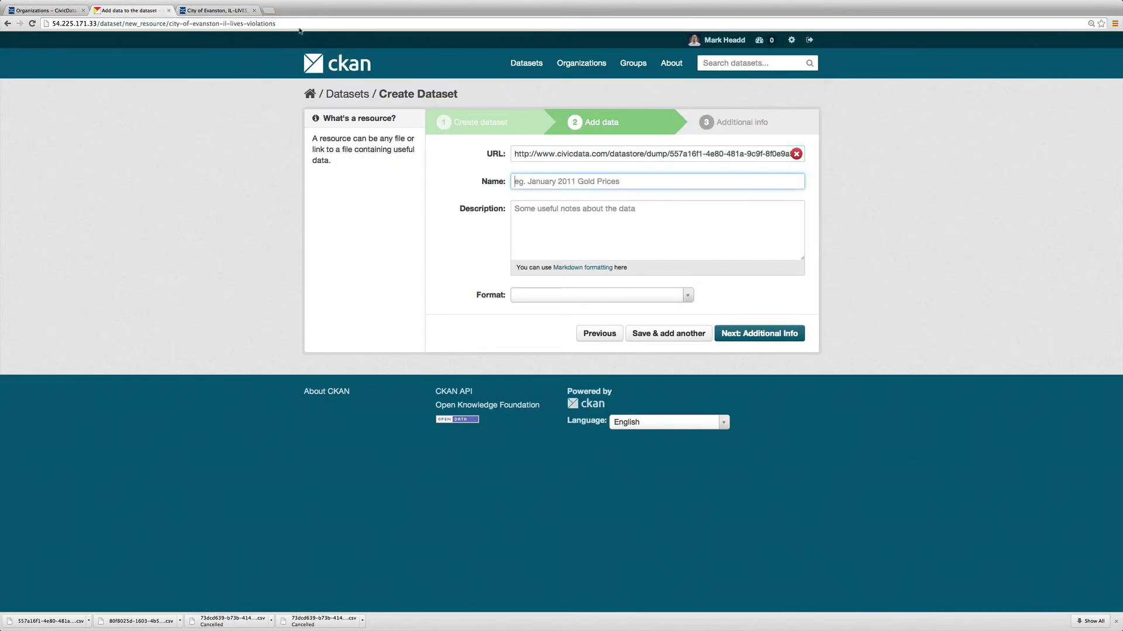
# Name the CKAN resource "City of Evanston, IL-LIVES_VIOLATIONS", copying the title from the CivicData resource page
pyautogui.click(216, 11)
pyautogui.moveTo(617, 133); pyautogui.dragTo(377, 128)
pyautogui.press('super+c')
pyautogui.click(129, 11)
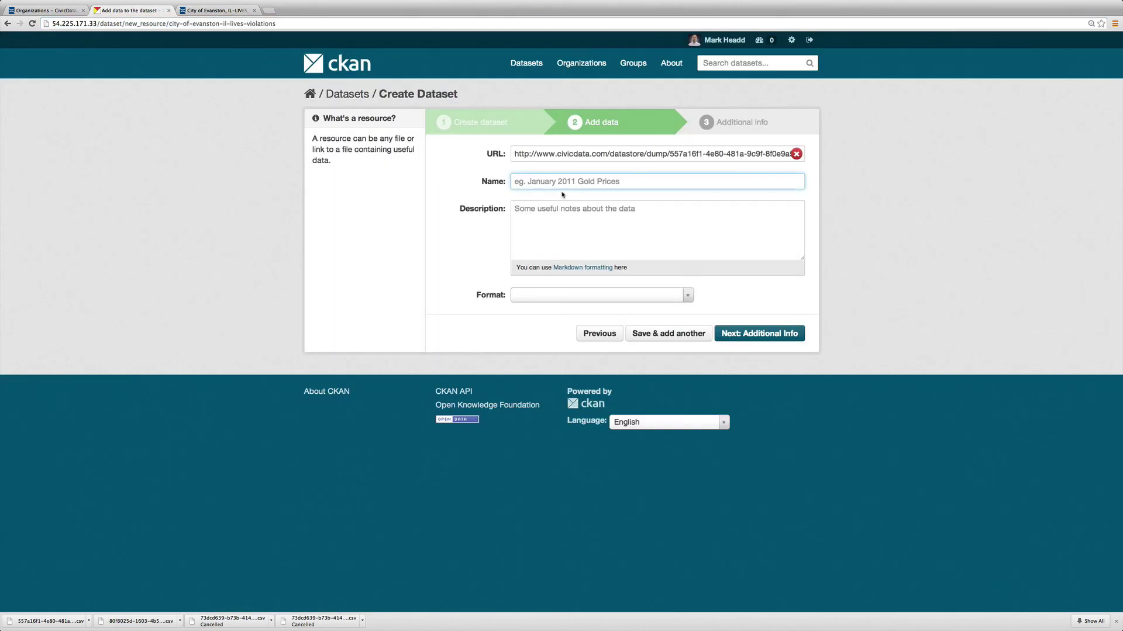
pyautogui.press('super+v')
# Set the resource format to csv and finish creating the dataset with the additional info left blank
pyautogui.click(558, 299)
pyautogui.write('cs')
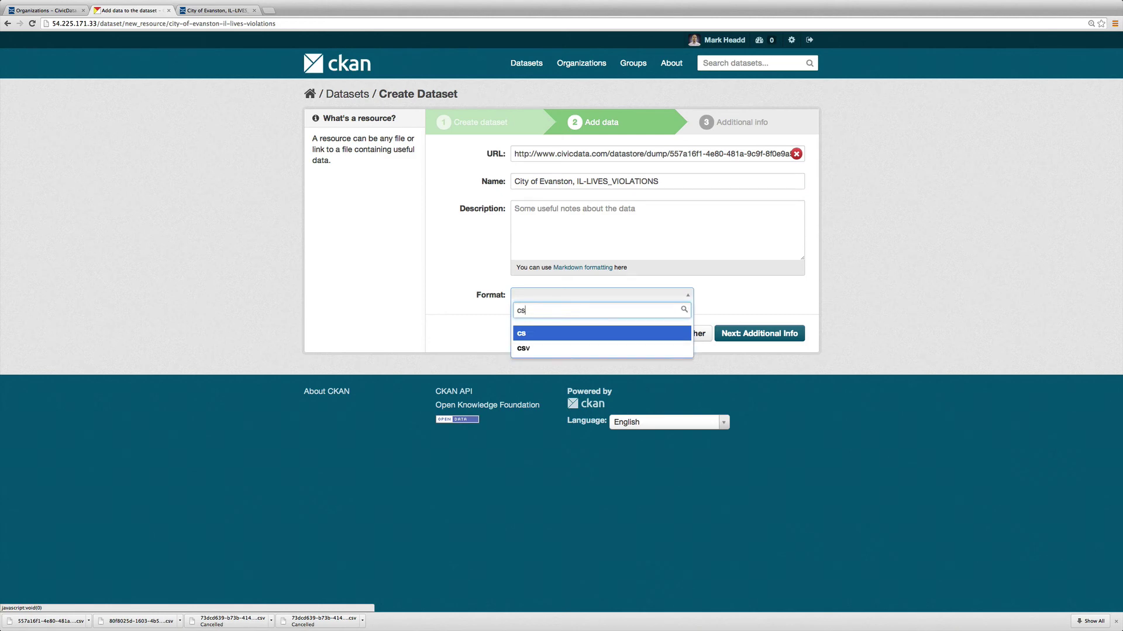
pyautogui.press('Down')
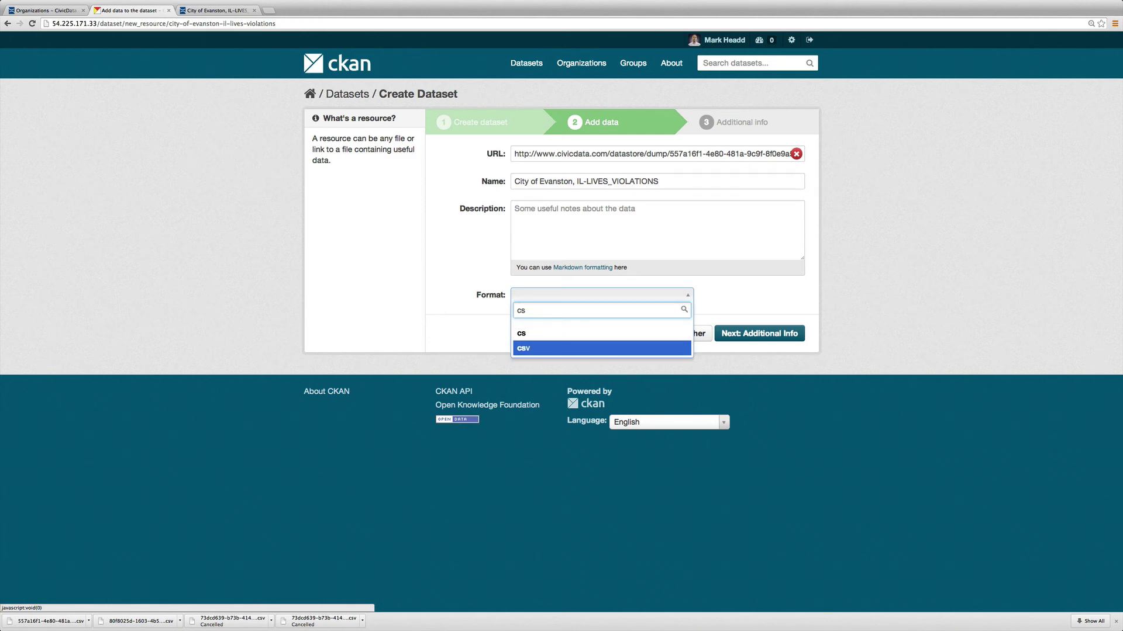
pyautogui.press('Return')
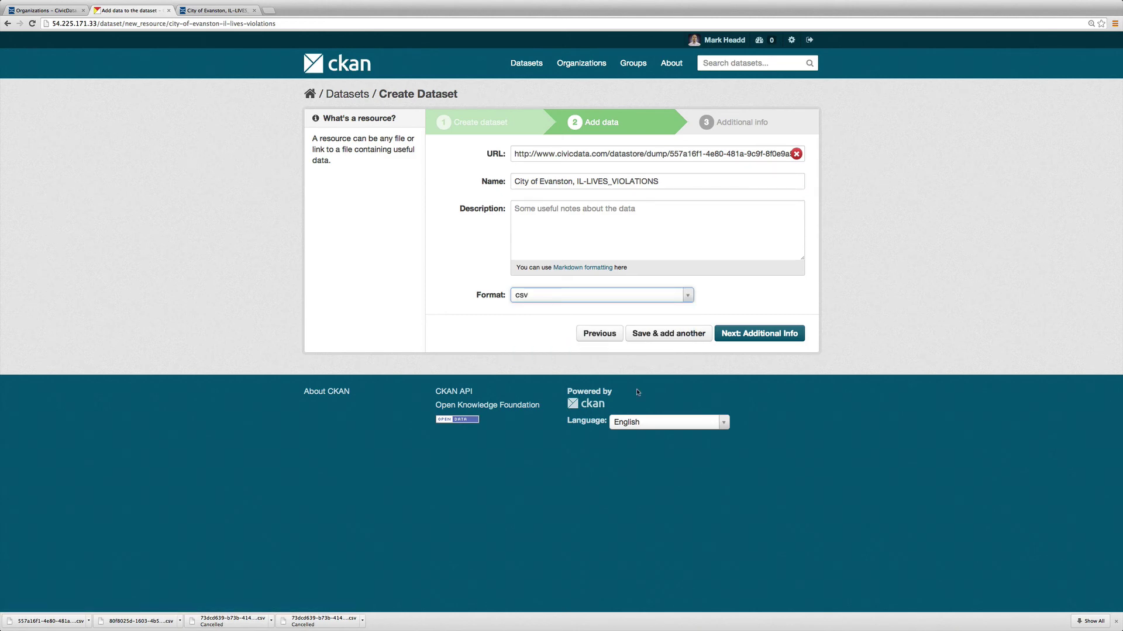
pyautogui.click(743, 342)
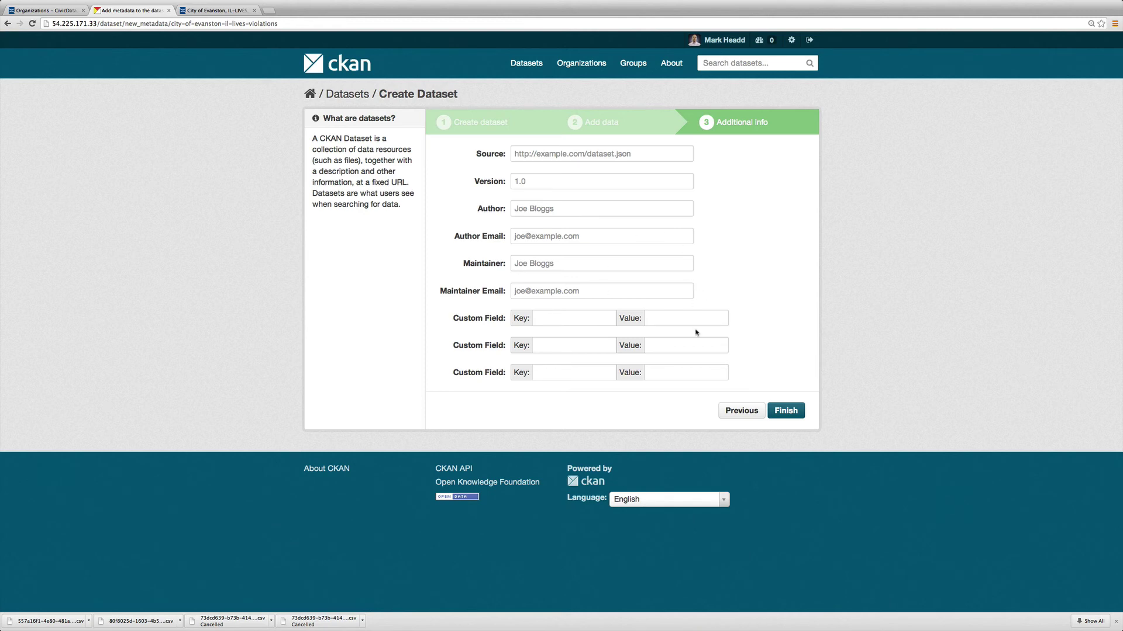
pyautogui.click(786, 411)
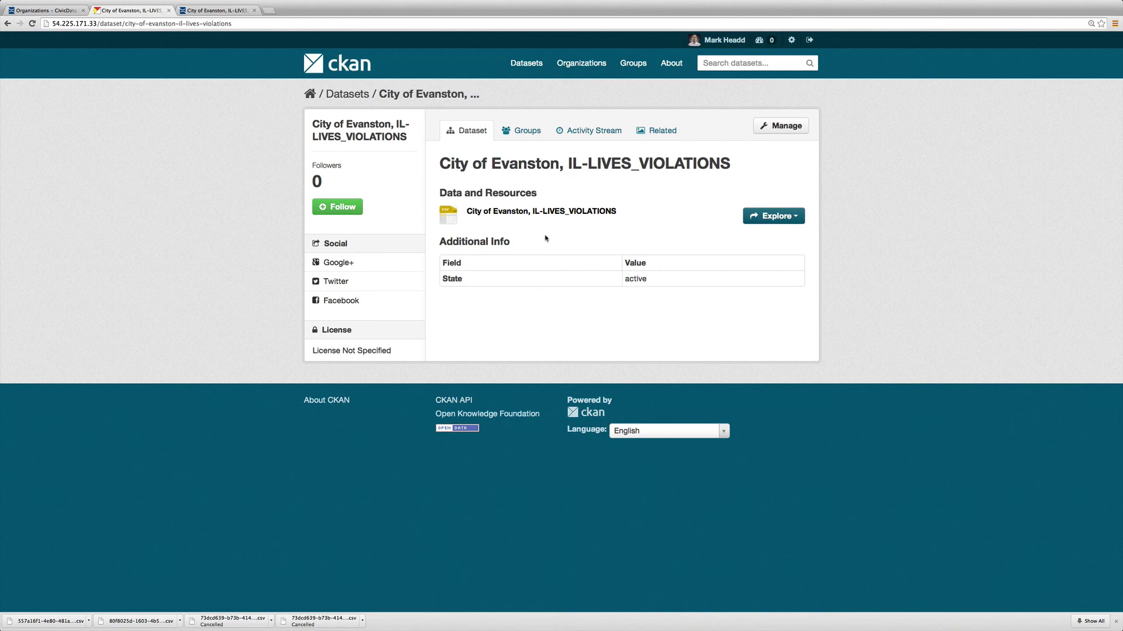
# Check the CivicData source page, and open the preview of the new CKAN dataset's violations resource
pyautogui.click(224, 13)
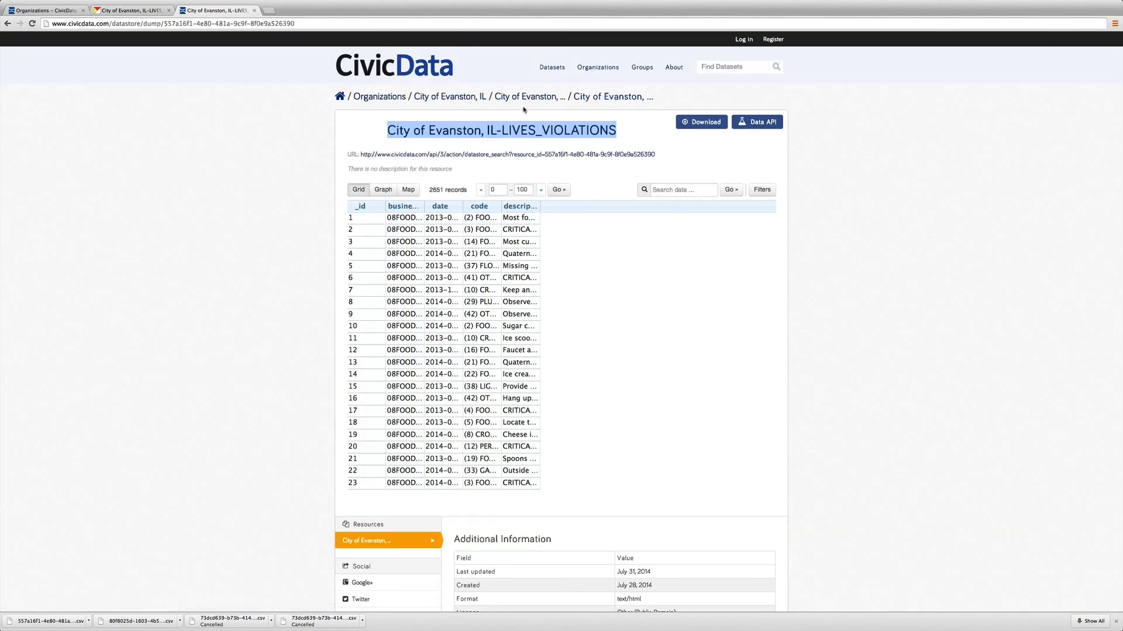
pyautogui.click(142, 13)
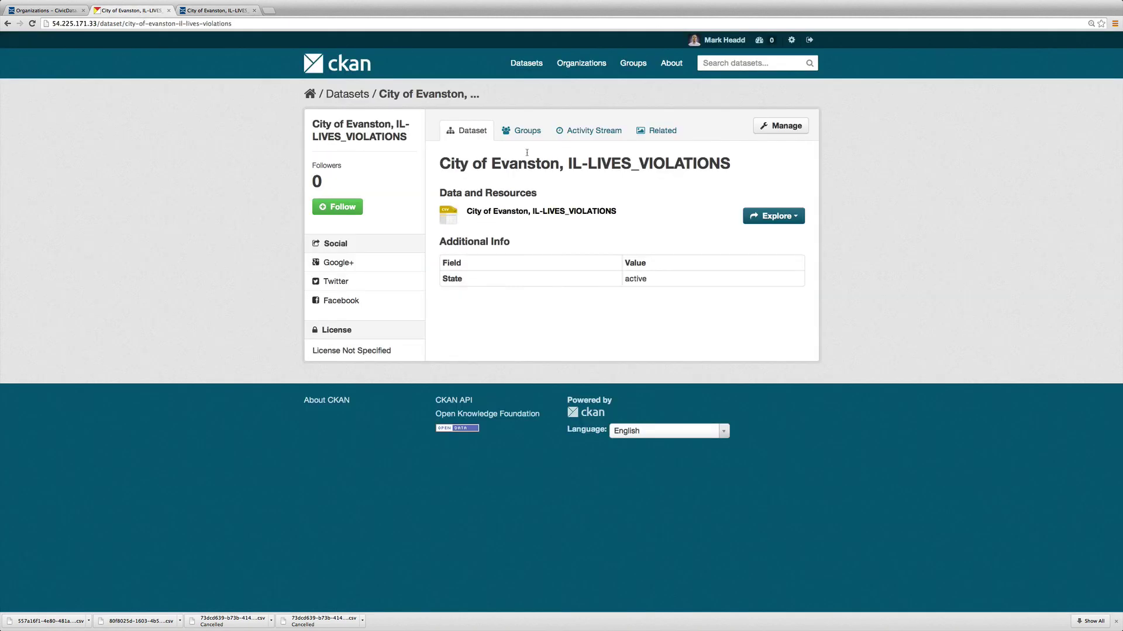
pyautogui.click(773, 216)
pyautogui.click(779, 244)
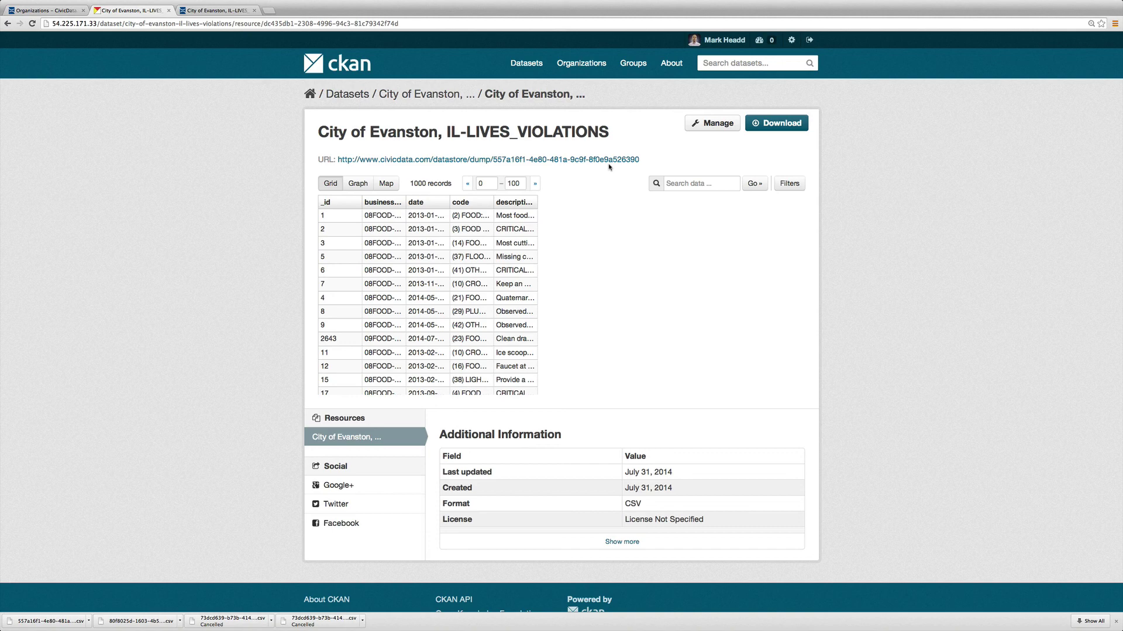
# Widen the business_id column in the data preview grid and sort the records by date
pyautogui.scroll(-3, 577, 225)
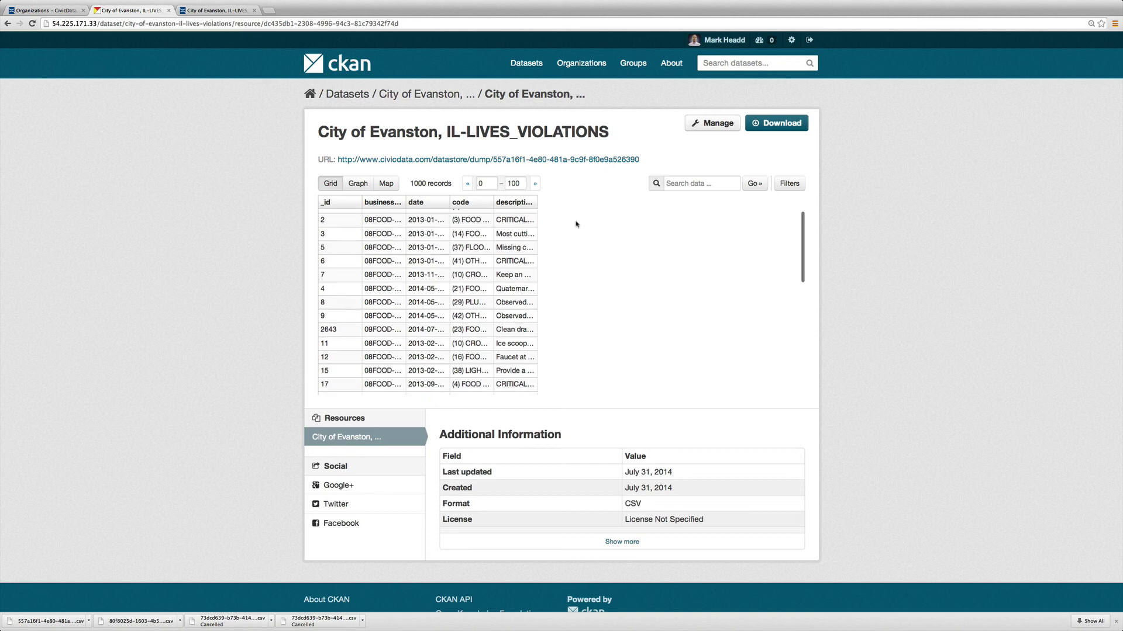
pyautogui.scroll(2, 577, 225)
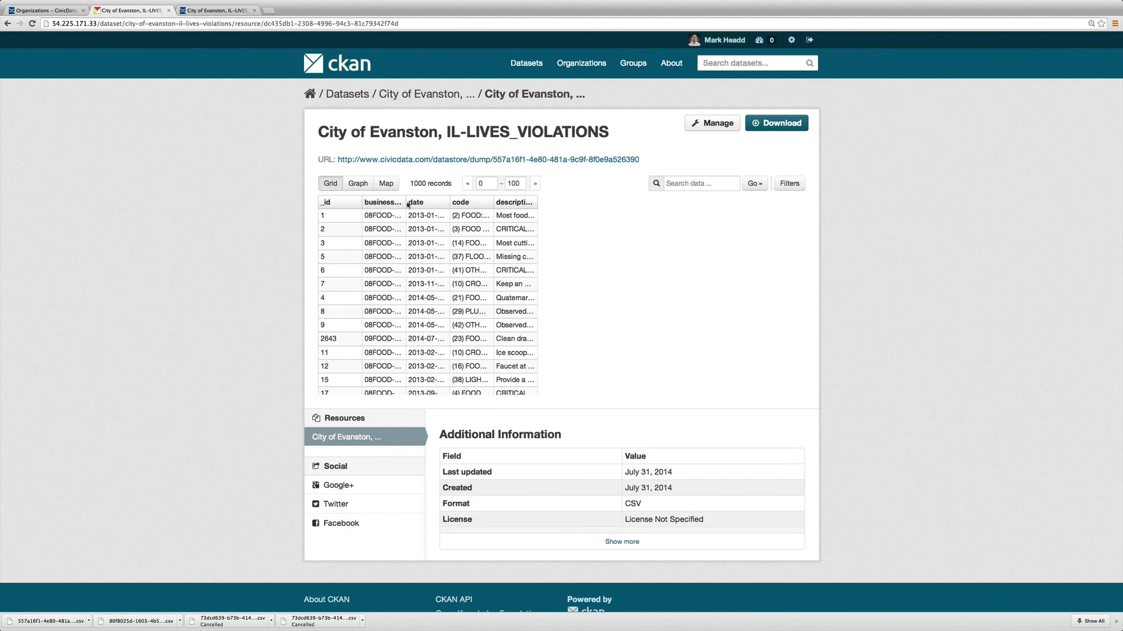
pyautogui.moveTo(406, 202); pyautogui.dragTo(444, 203)
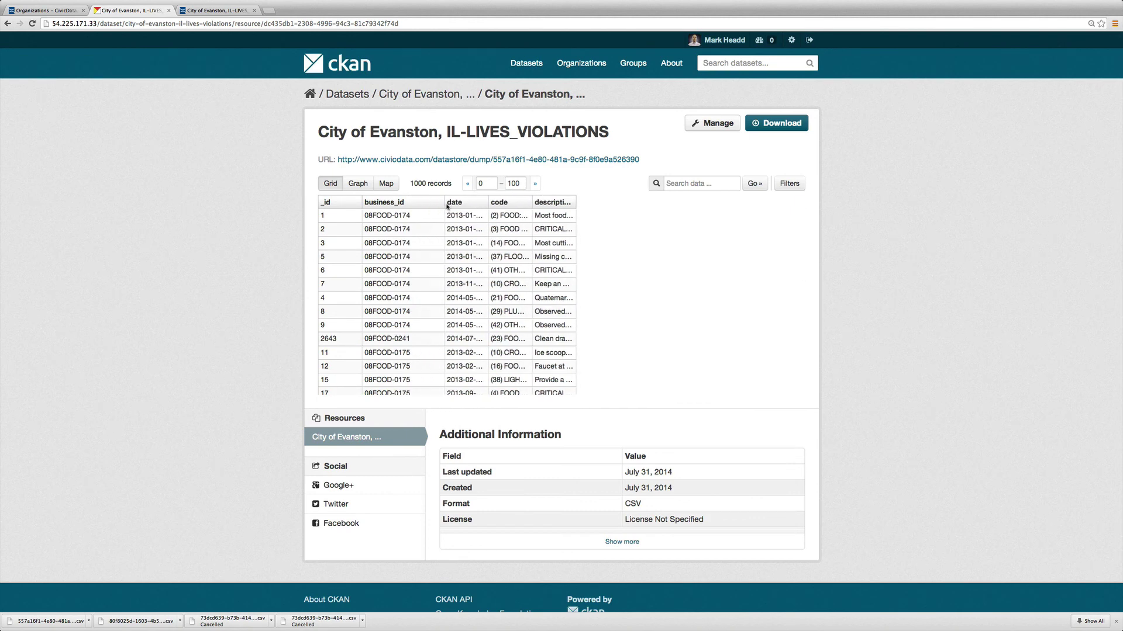
pyautogui.click(470, 206)
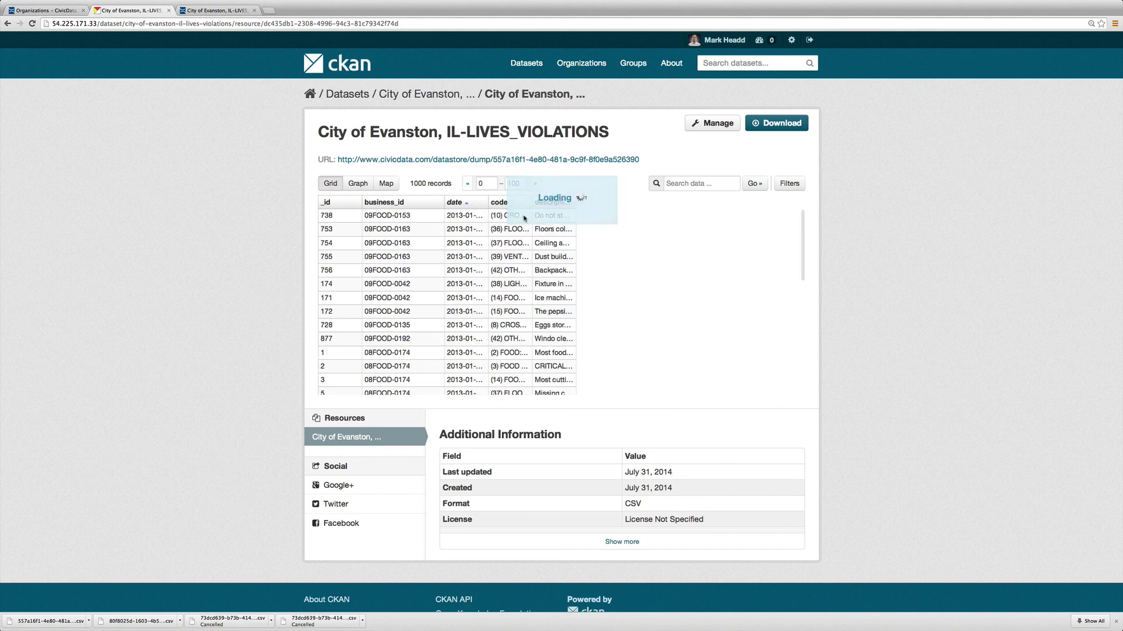